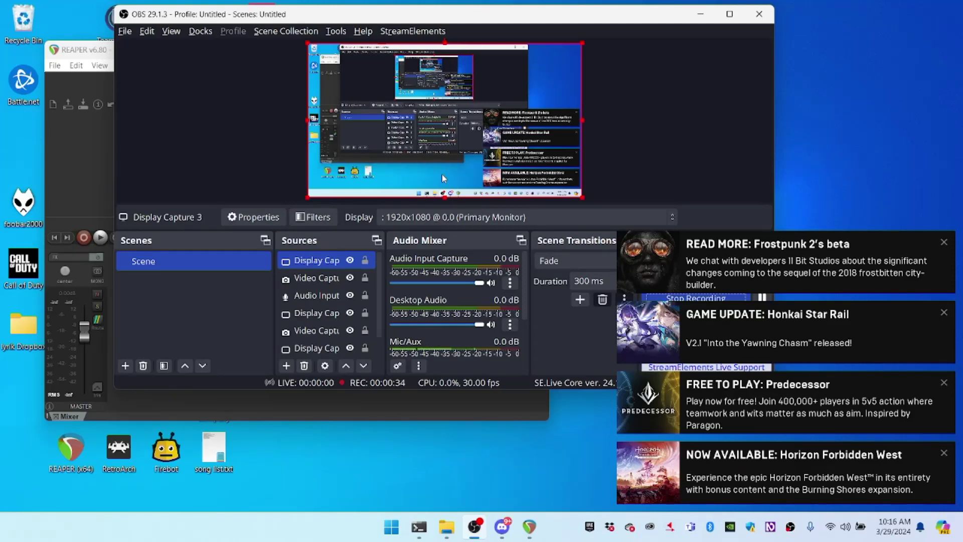
Switch to the open Discord window
key("alt+Tab")
key("alt+Tab")
key("alt+Tab")
key("alt+Tab")
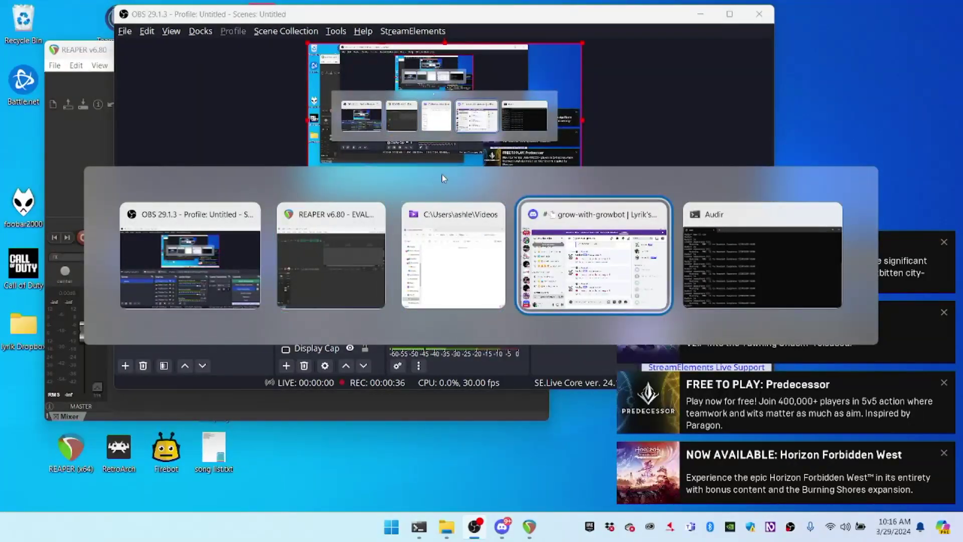
key("alt+shift+Tab")
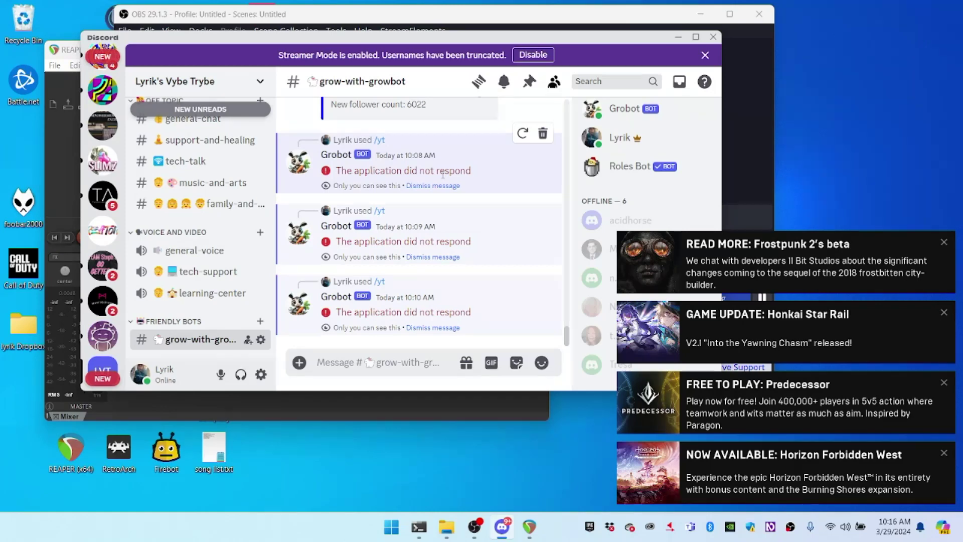
Start adding a new Discord server from the end of the server list
scroll(102, 211, "up", 5)
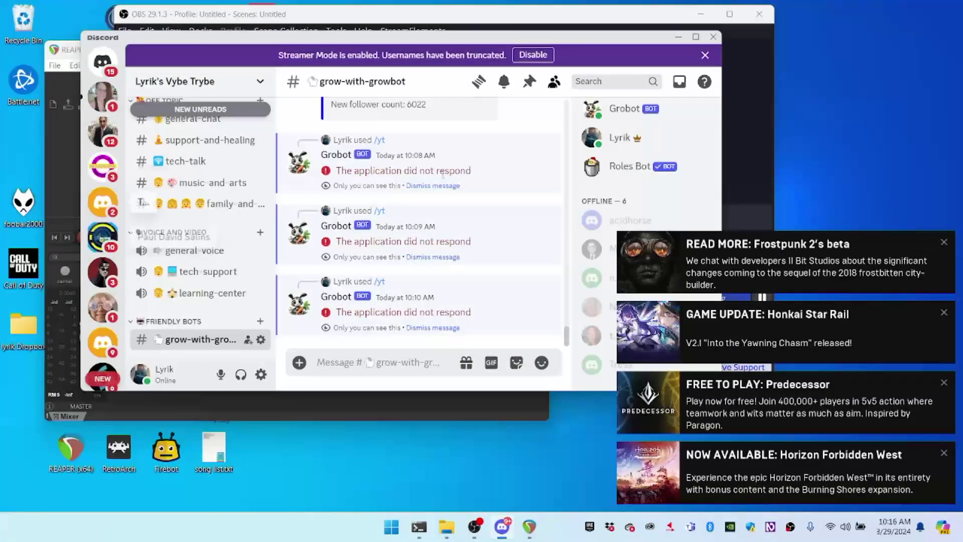
scroll(103, 217, "down", 5)
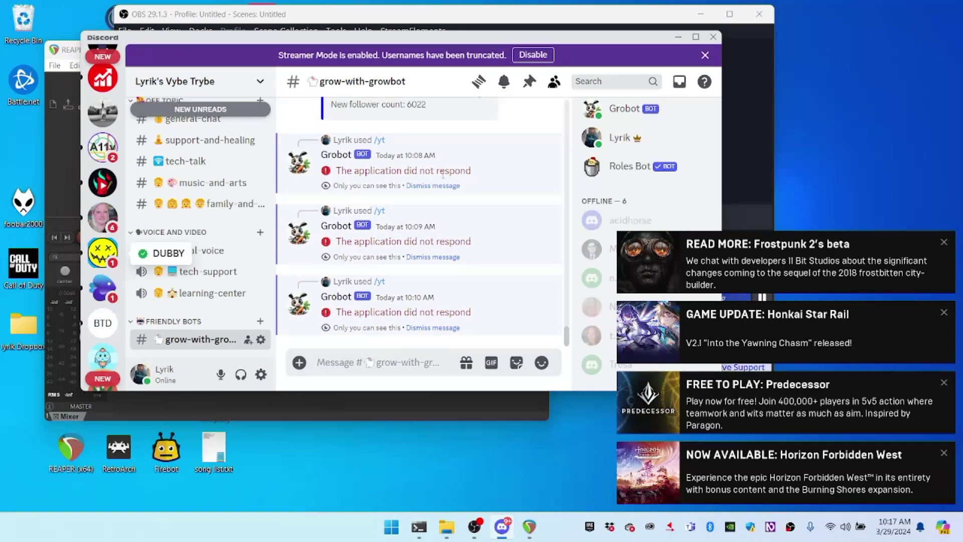
scroll(103, 252, "down", 5)
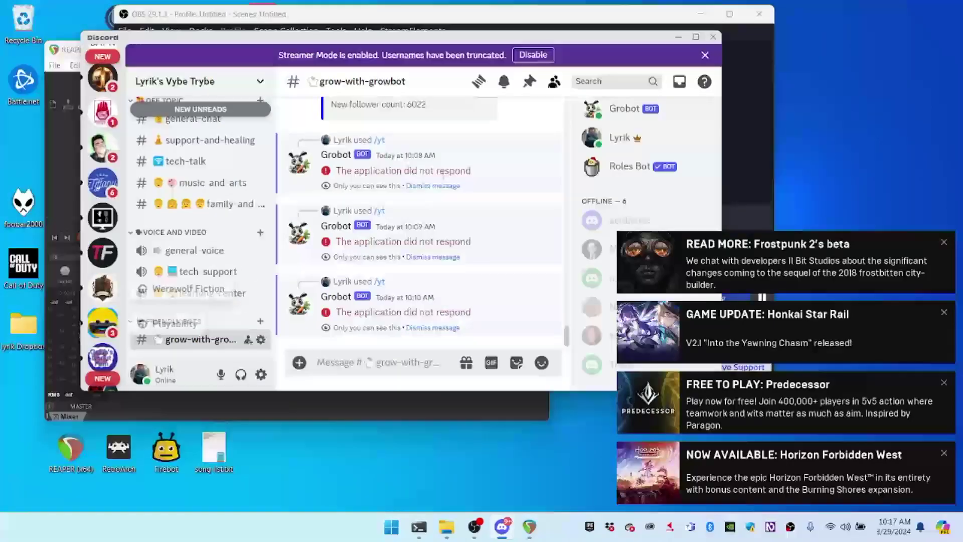
scroll(102, 252, "down", 5)
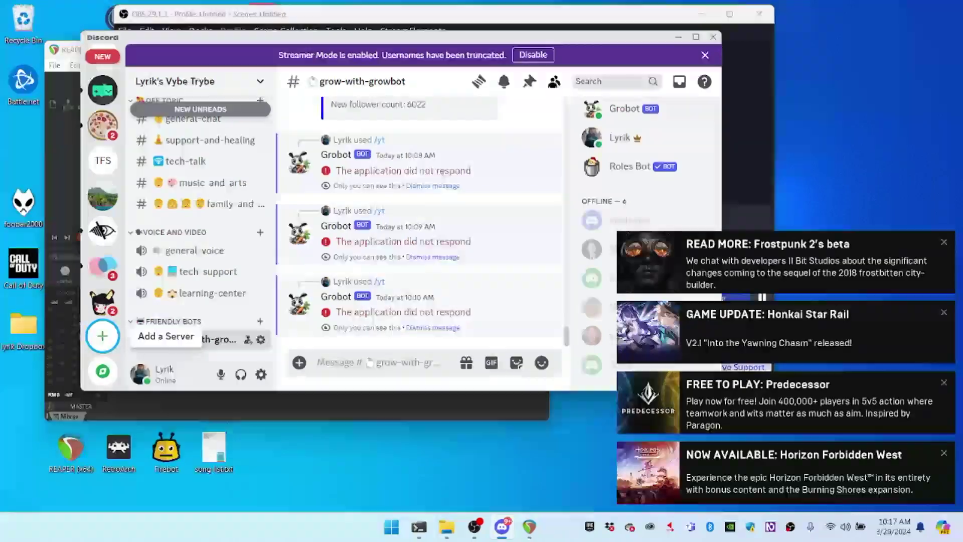
left_click(102, 335)
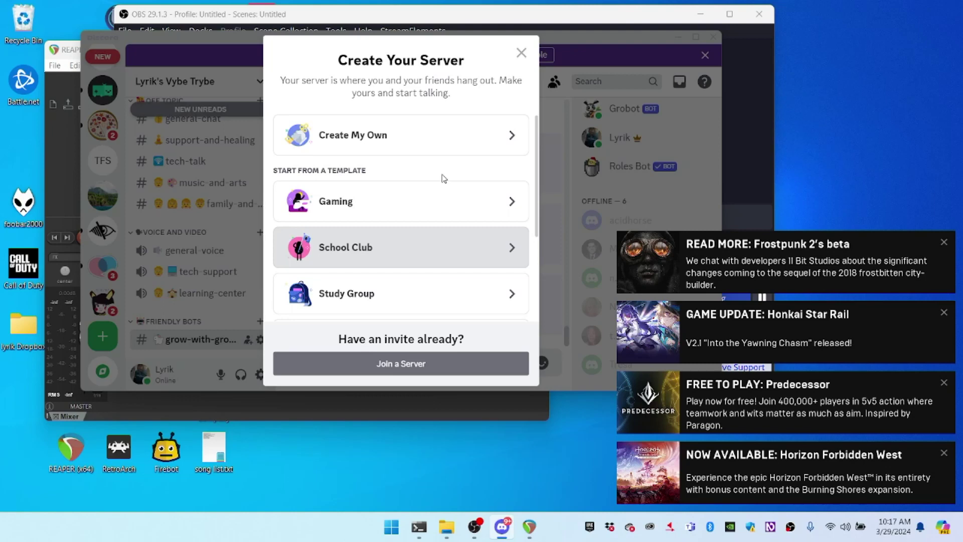
Choose to create an own server without a template, intended for me and my friends
scroll(443, 179, "down", 3)
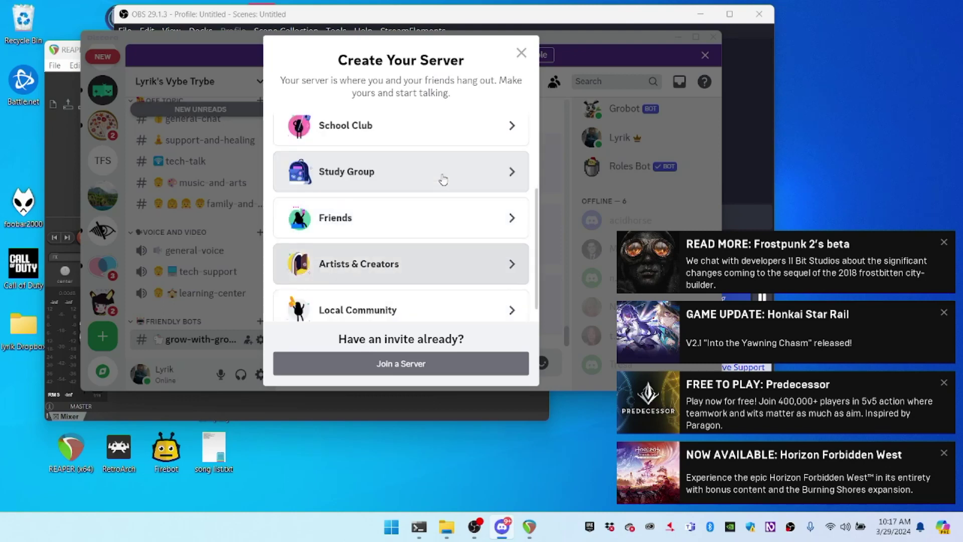
scroll(444, 180, "down", 1)
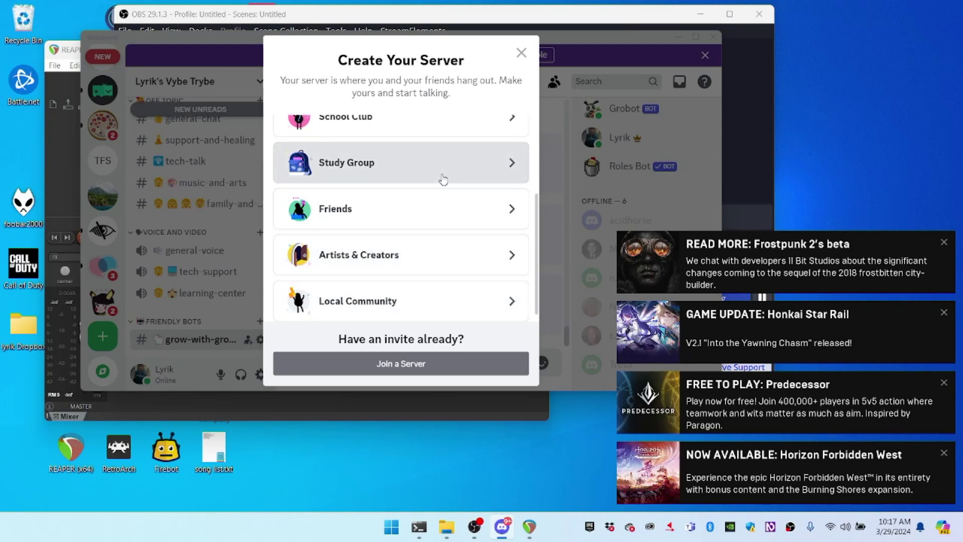
scroll(443, 179, "up", 3)
key("Tab")
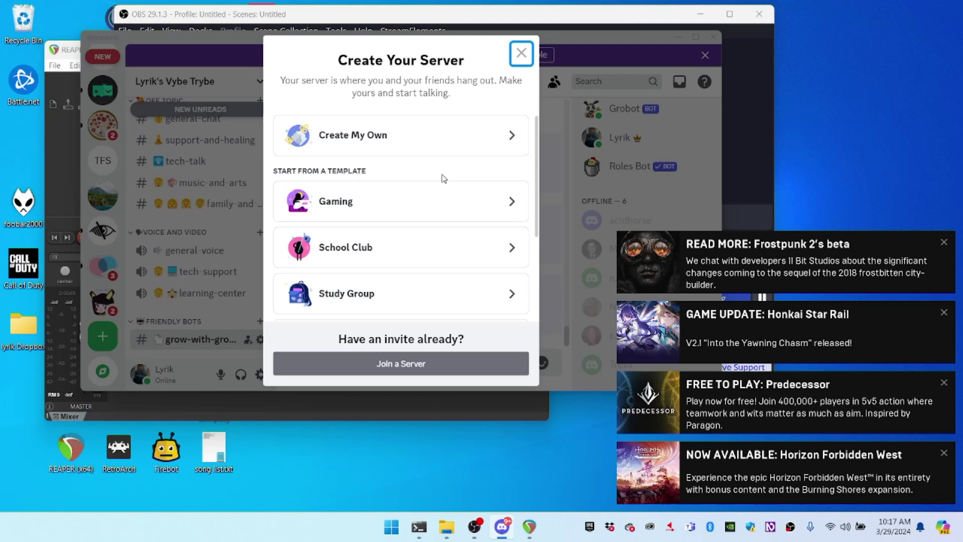
key("Tab")
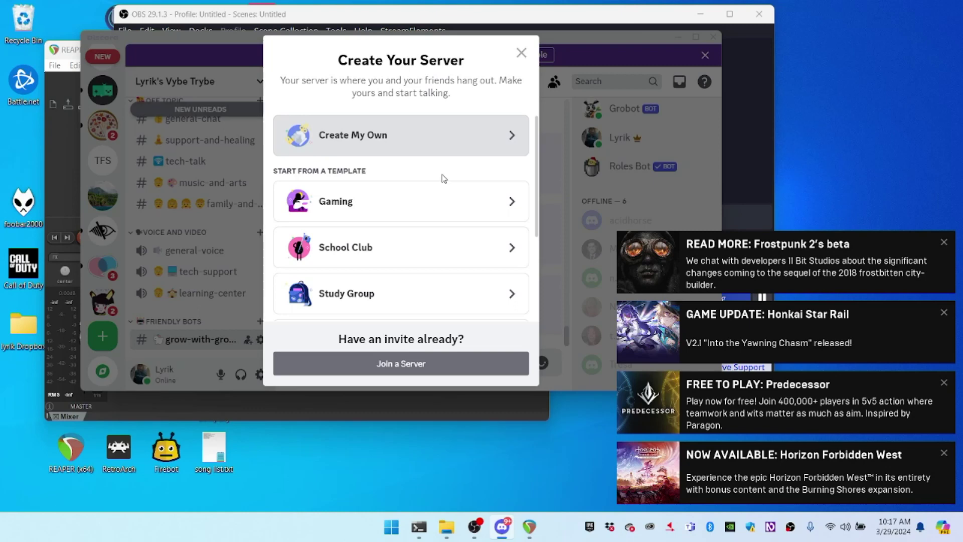
key("Return")
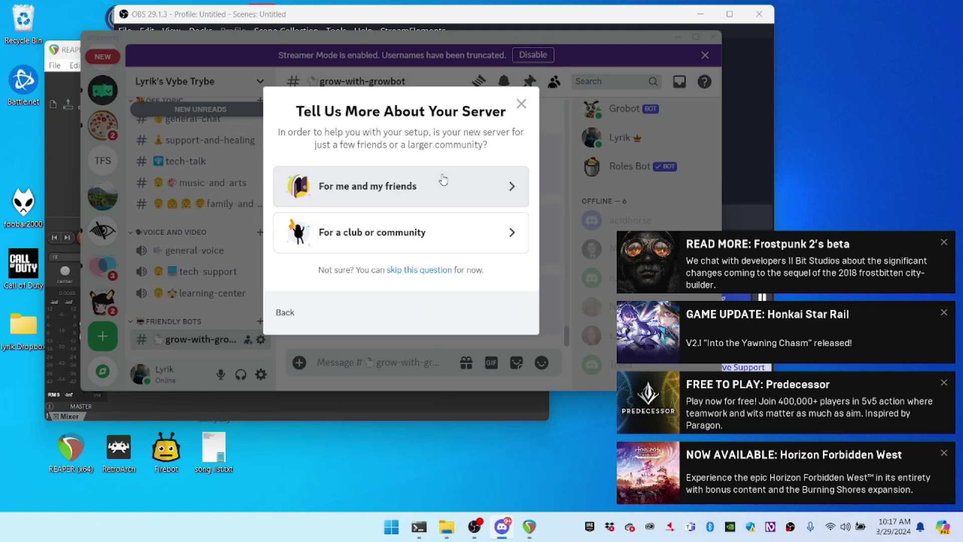
left_click(443, 184)
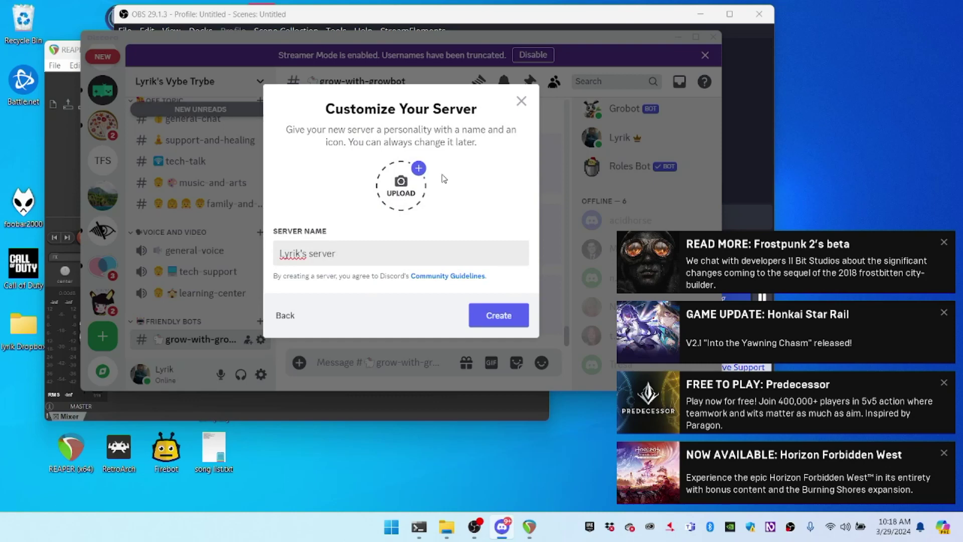
Name the new server "tester server" and create it
key("ctrl+a")
key("BackSpace")
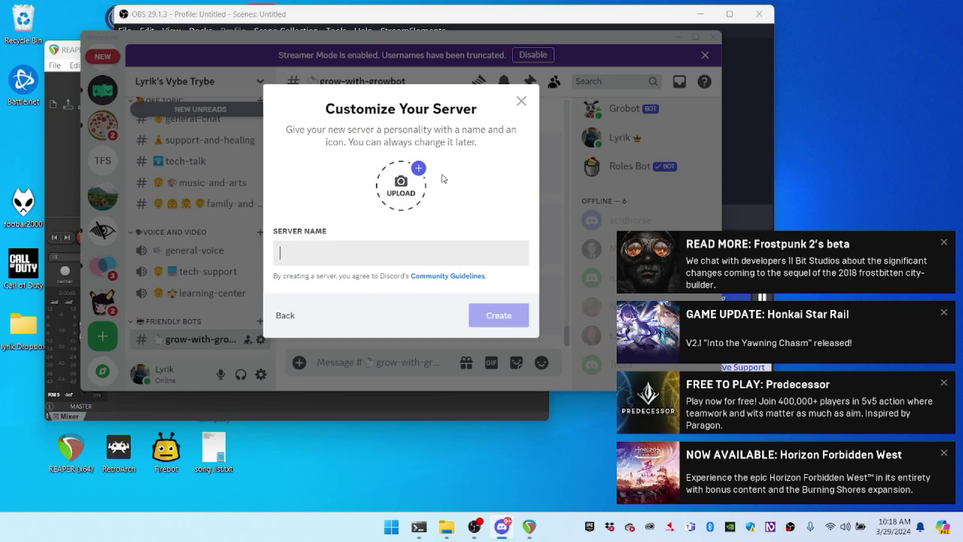
type("tester server")
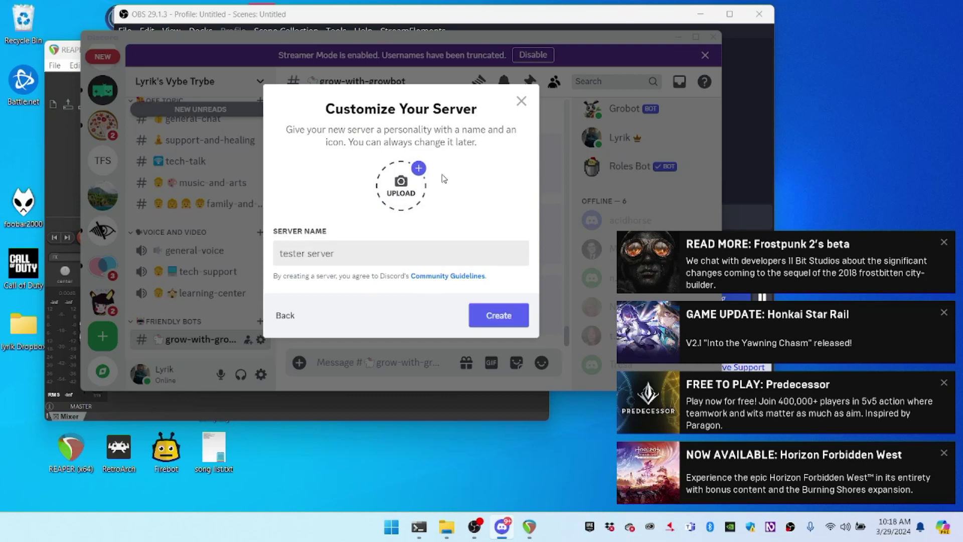
key("Return")
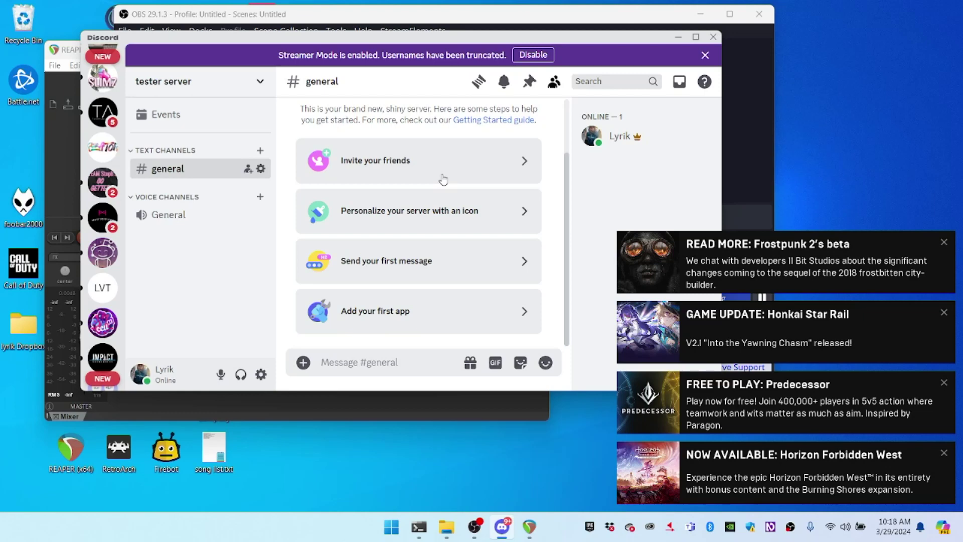
scroll(443, 179, "up", 2)
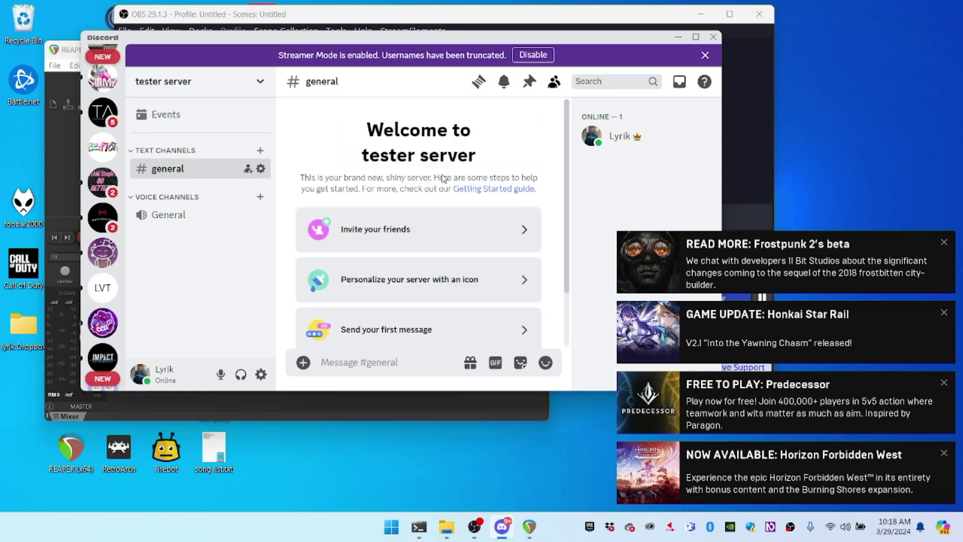
key("ctrl+f")
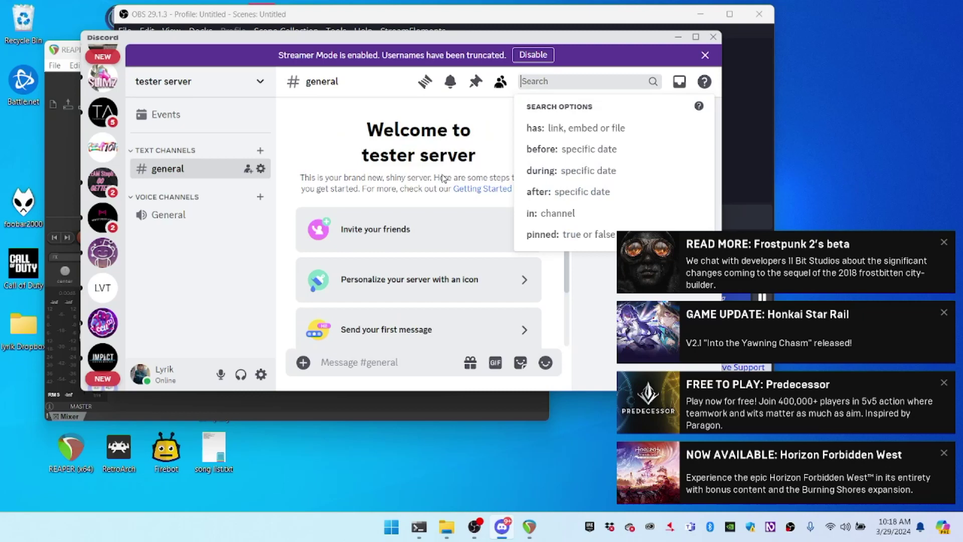
key("Escape")
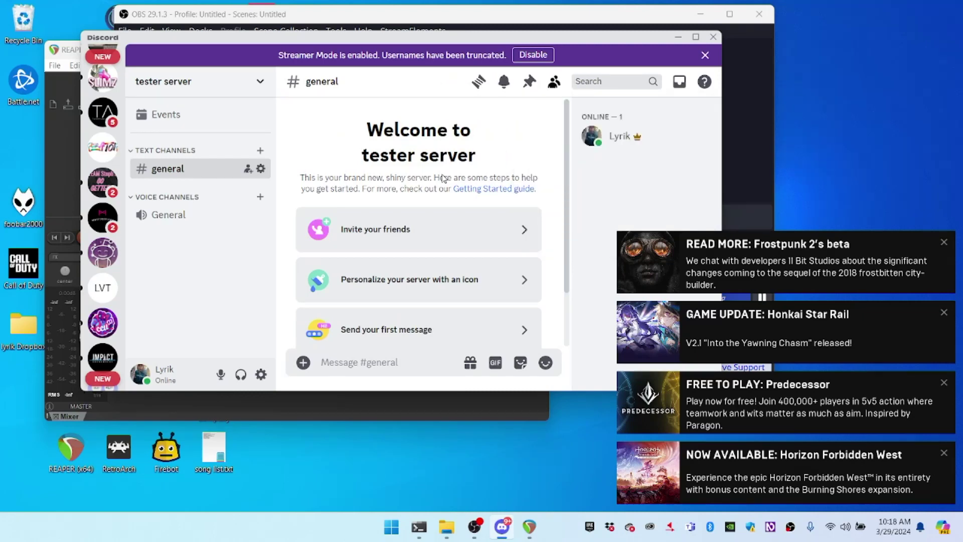
Create a text channel named your-mom under the server's Text Channels category
scroll(443, 178, "down", 2)
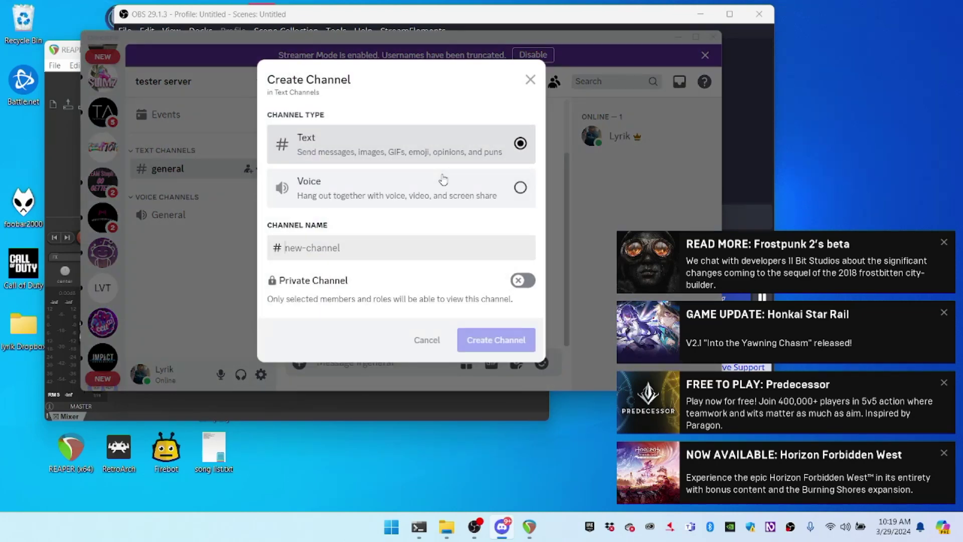
type("your-mom")
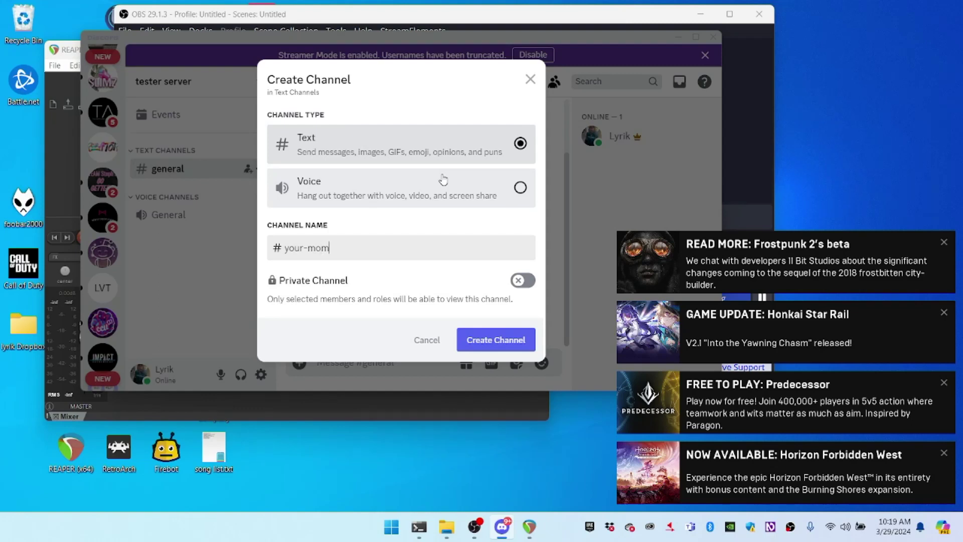
key("Tab")
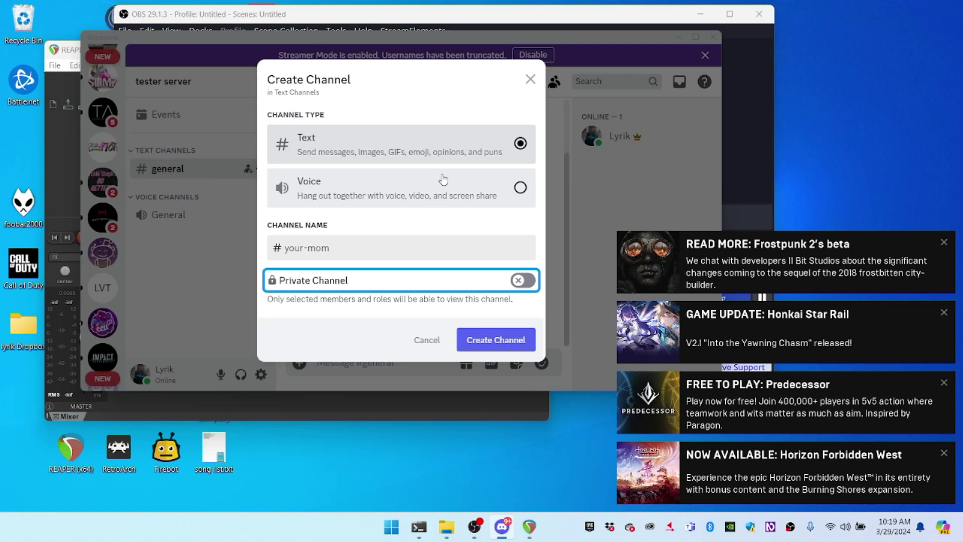
key("Tab")
key("shift+Tab")
key("shift+Tab")
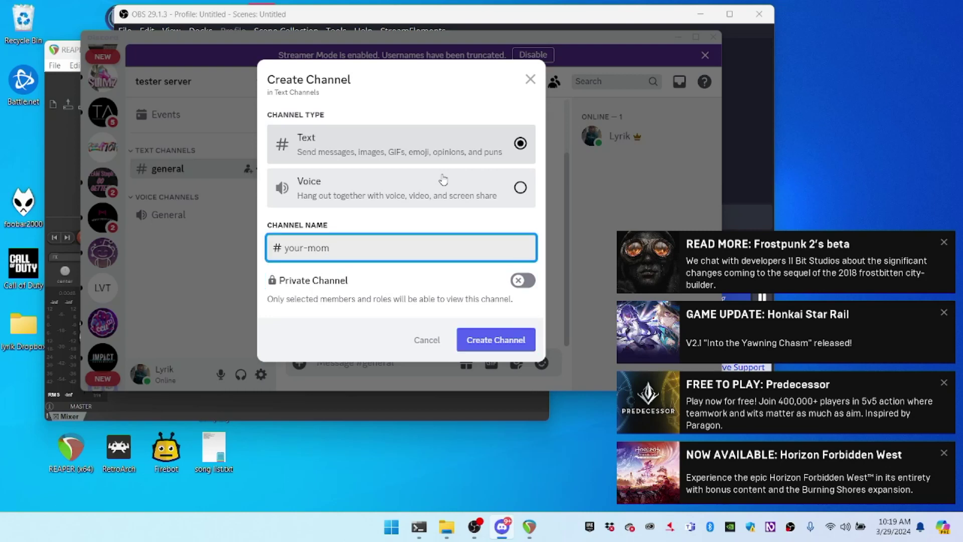
key("Tab")
key("Tab")
key("Return")
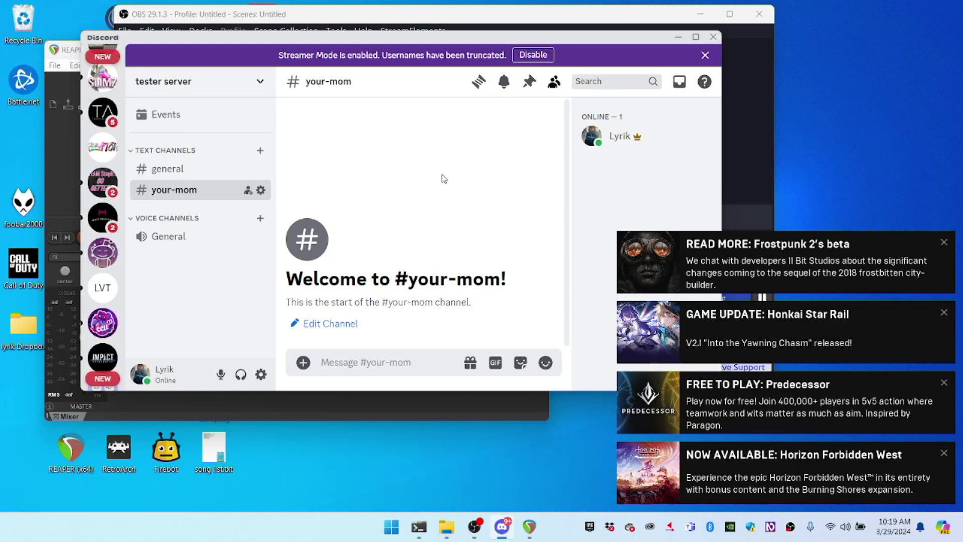
Open the your-mom channel for editing
right_click(132, 184)
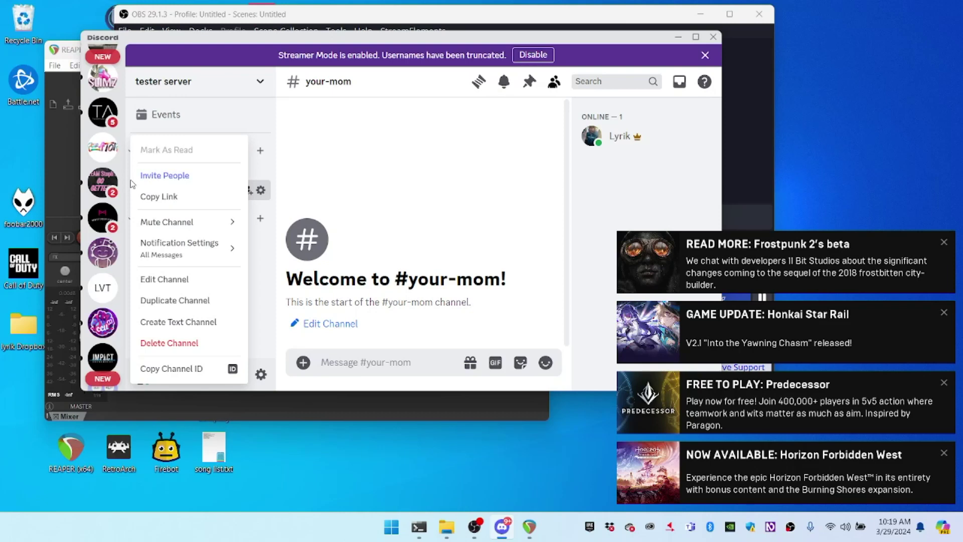
key("Down")
key("Down")
key("Down")
key("Down")
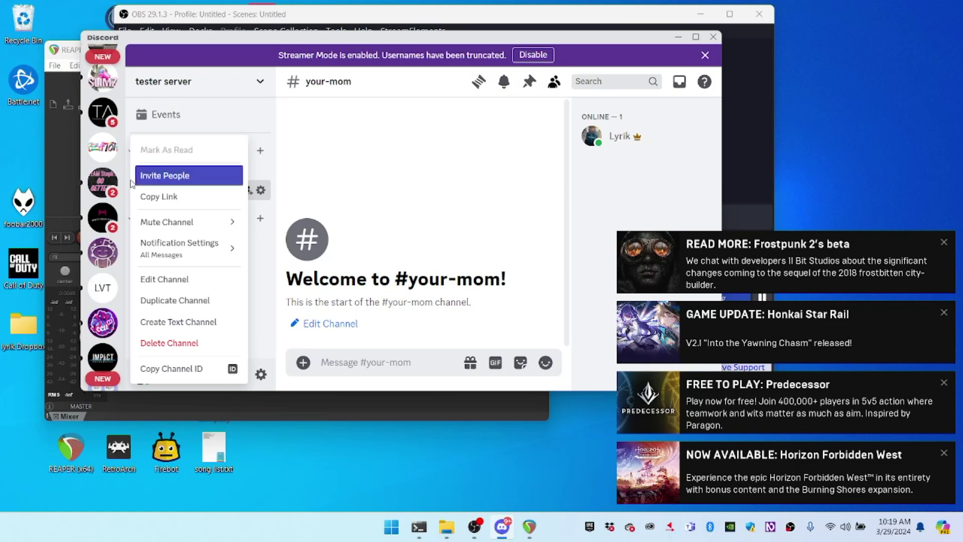
key("Down")
key("Down")
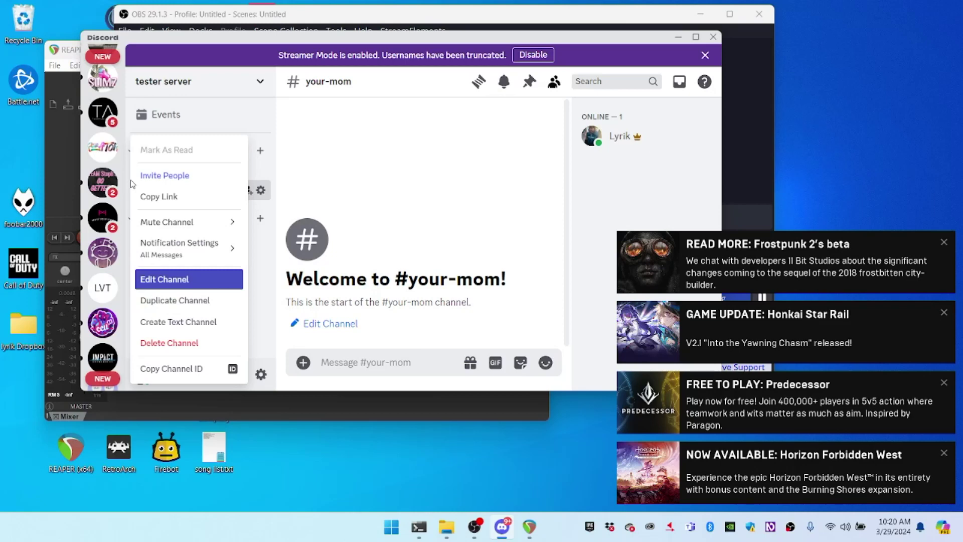
key("Return")
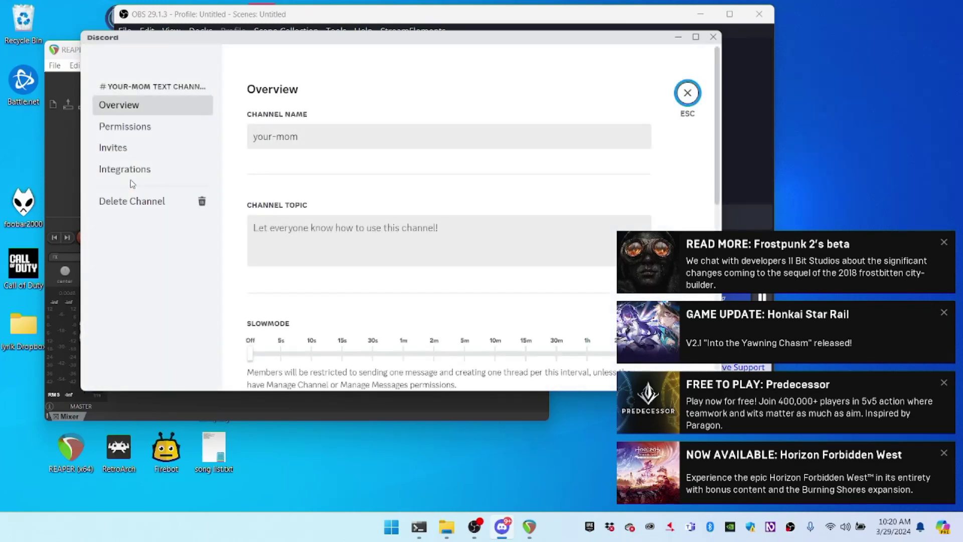
Look through the your-mom channel's settings categories, from Overview to Delete Channel
key("Tab")
key("Down")
key("Up")
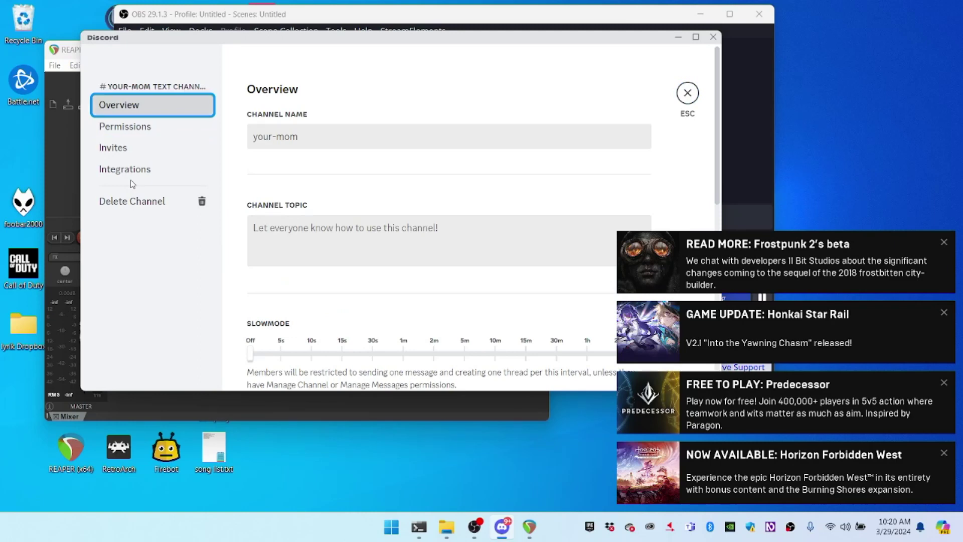
key("Down")
key("Down")
key("Down")
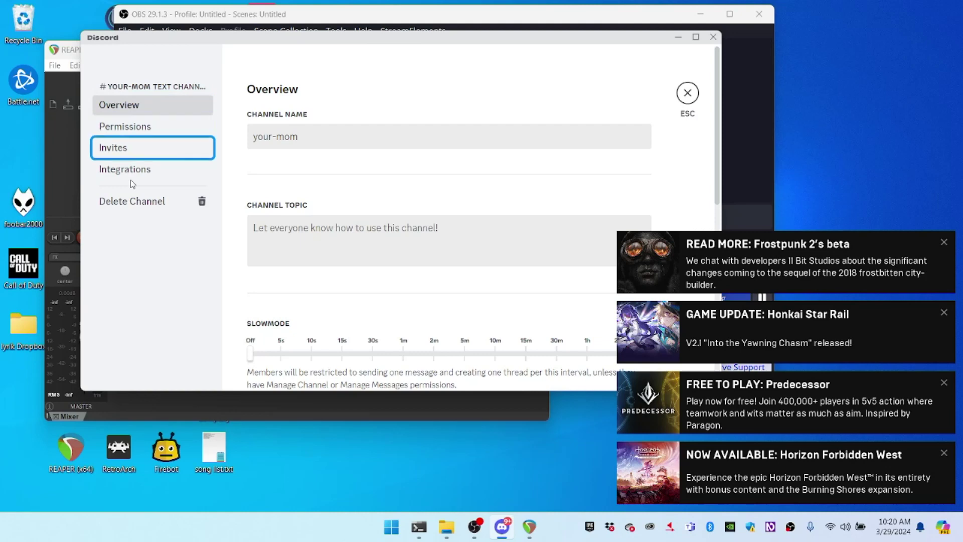
key("Down")
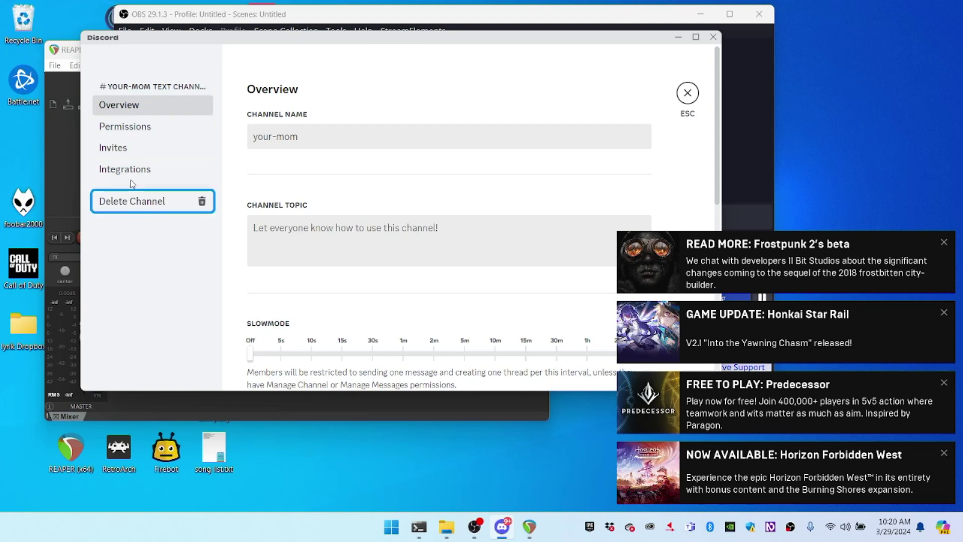
key("Up")
key("Up")
key("Up")
key("Up")
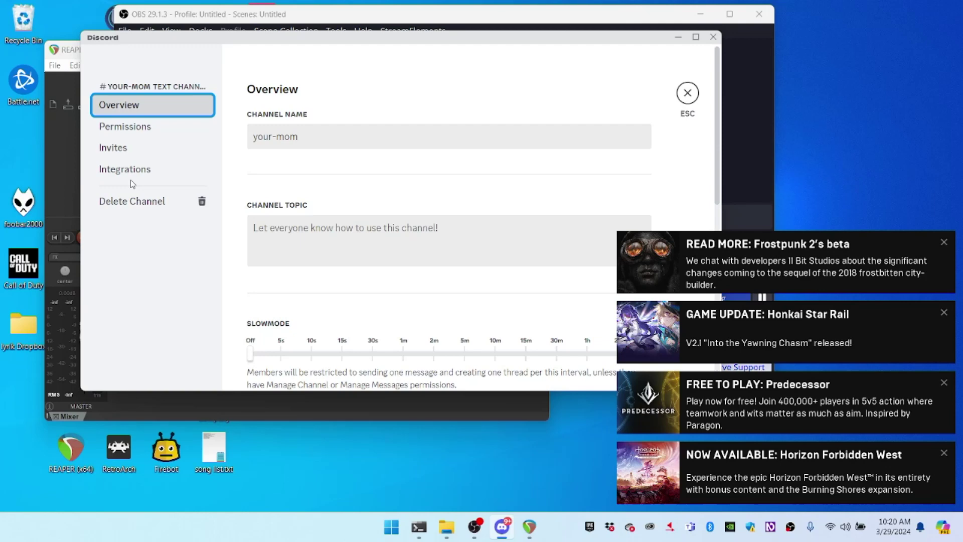
Go from the settings categories to the channel name field in the Overview settings
key("Tab")
key("Tab")
key("Tab")
key("Tab")
key("Tab")
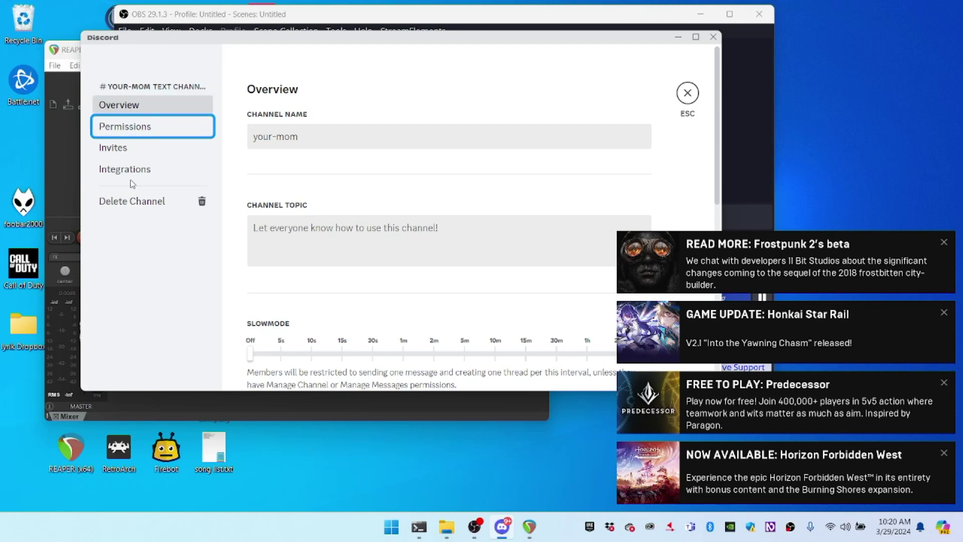
key("Tab")
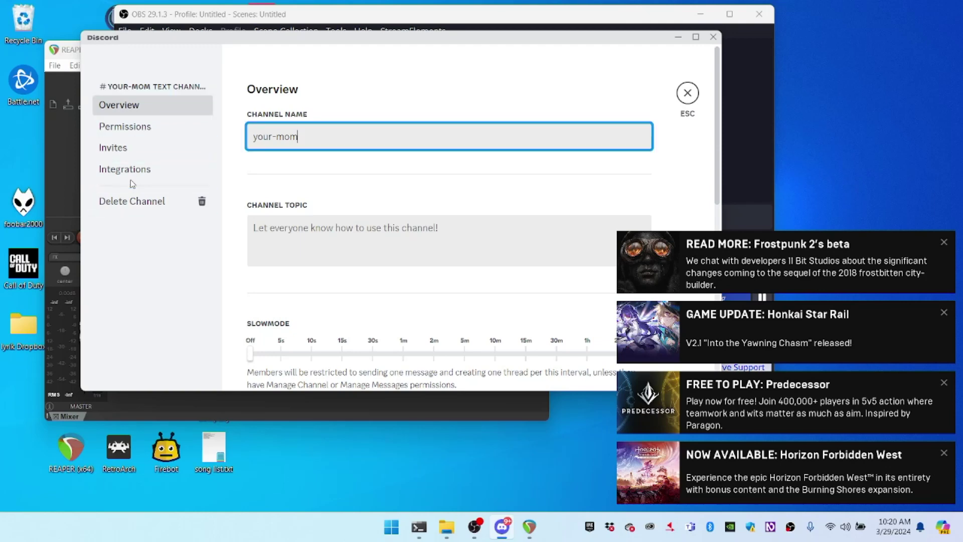
left_click(132, 184)
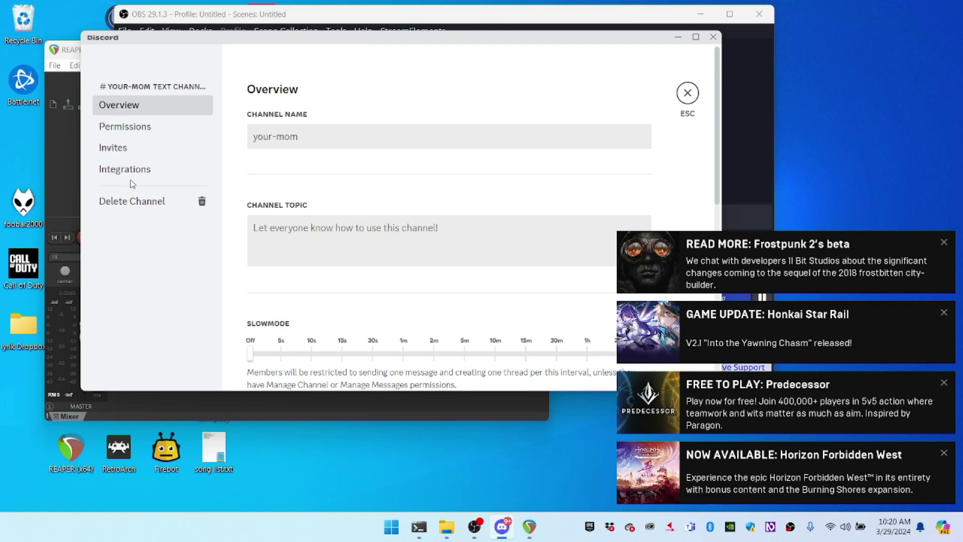
Close the your-mom channel's settings and go to the server owner's entry in the member list
key("Tab")
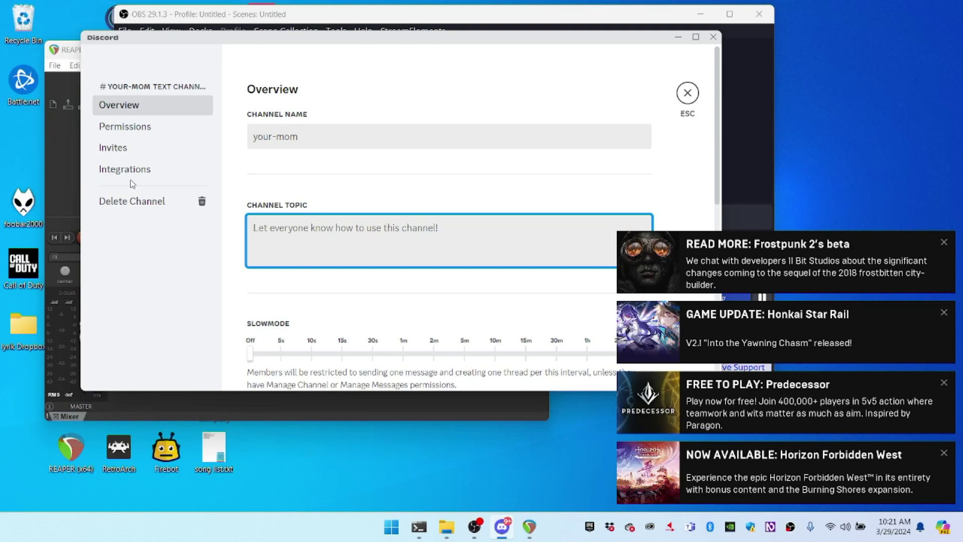
key("Escape")
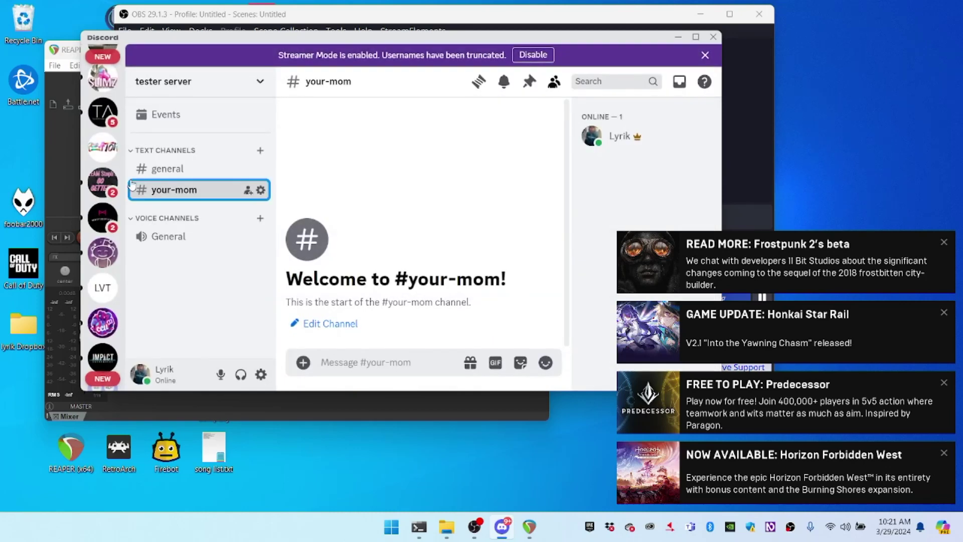
key("Down")
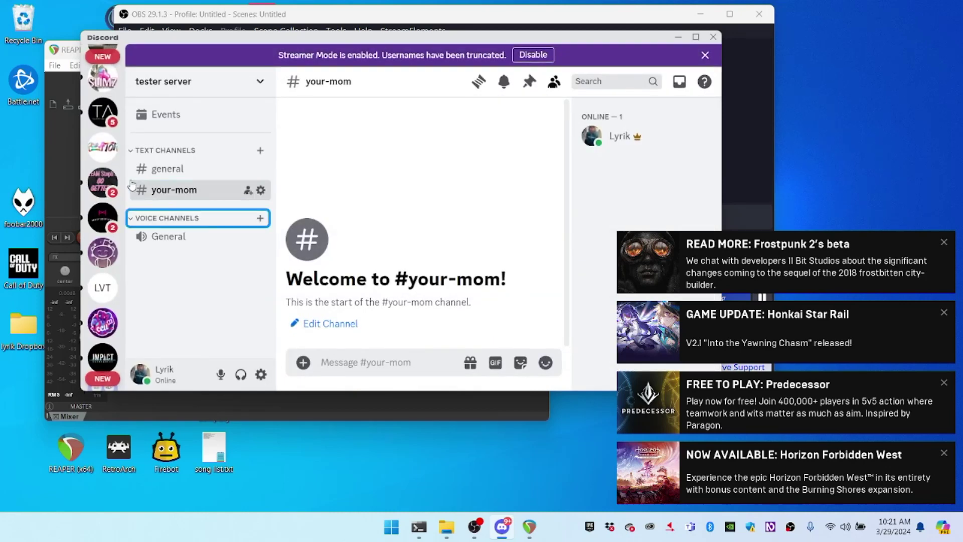
key("Tab")
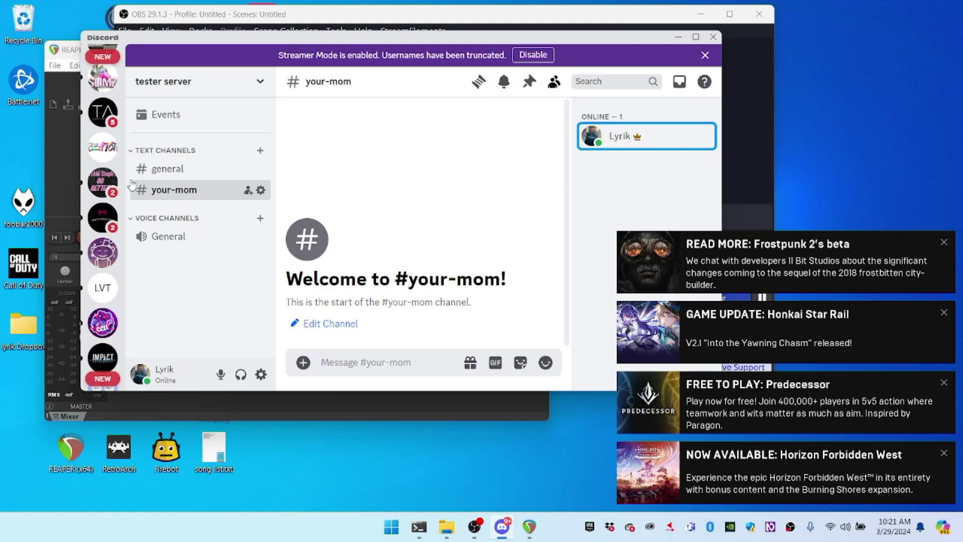
Look through the actions available for the server owner in the member list, from Profile to Apps
right_click(635, 138)
key("Down")
key("Down")
key("Down")
key("Down")
key("Down")
key("Down")
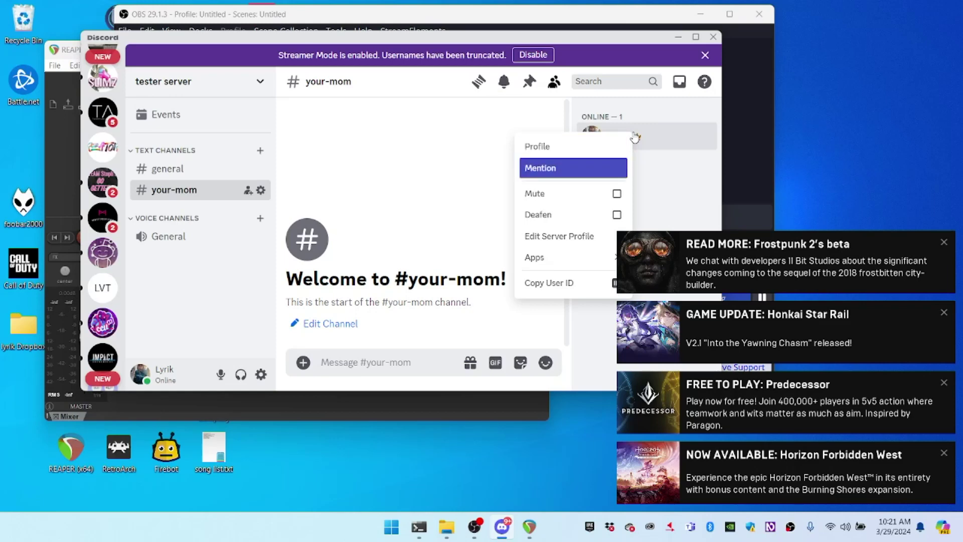
key("Down")
key("Down")
key("Down")
key("Down")
key("Down")
key("Down")
key("Down")
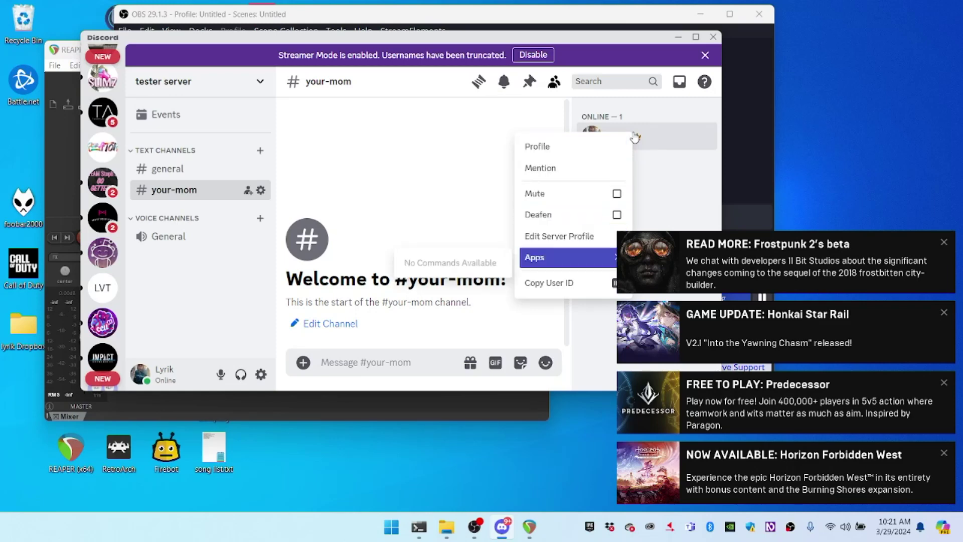
Check the Apps options for the server owner, and copy that member's user ID
key("Right")
key("Left")
key("Down")
key("Return")
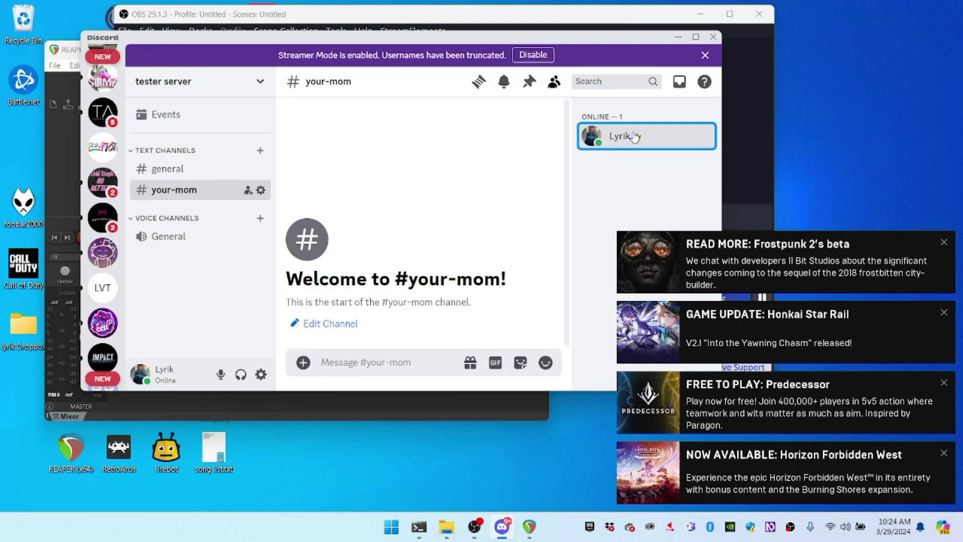
Switch to the OBS window
key("alt+Tab")
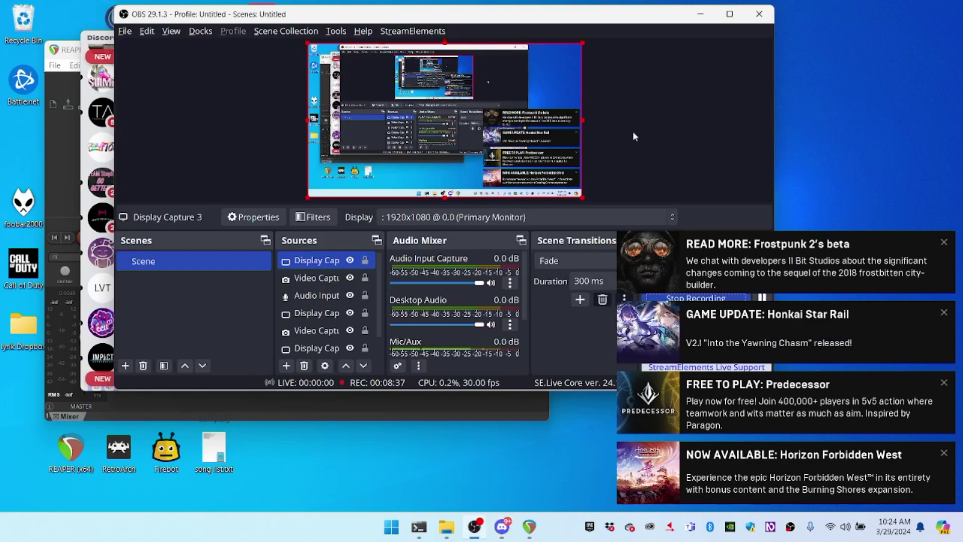